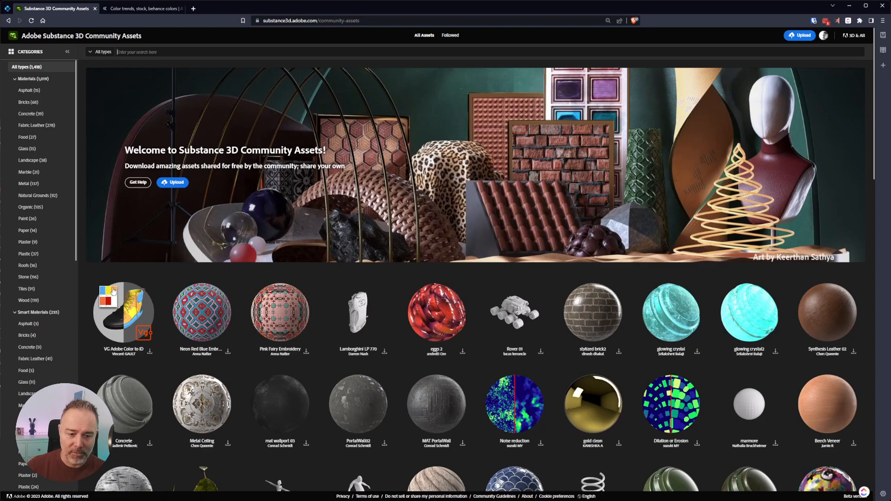
Search the community assets for "vg" and open the VG Adobe Color to ID asset page
left_click(156, 51)
type("vg")
key("Return")
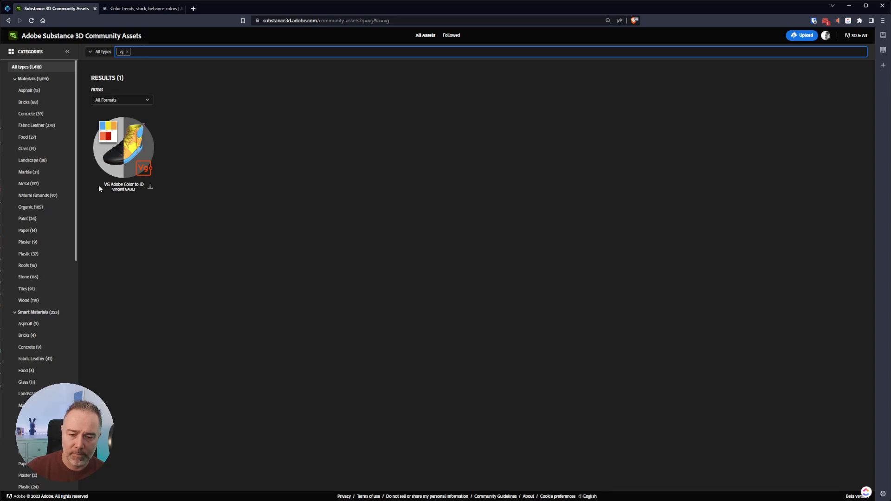
left_click(132, 141)
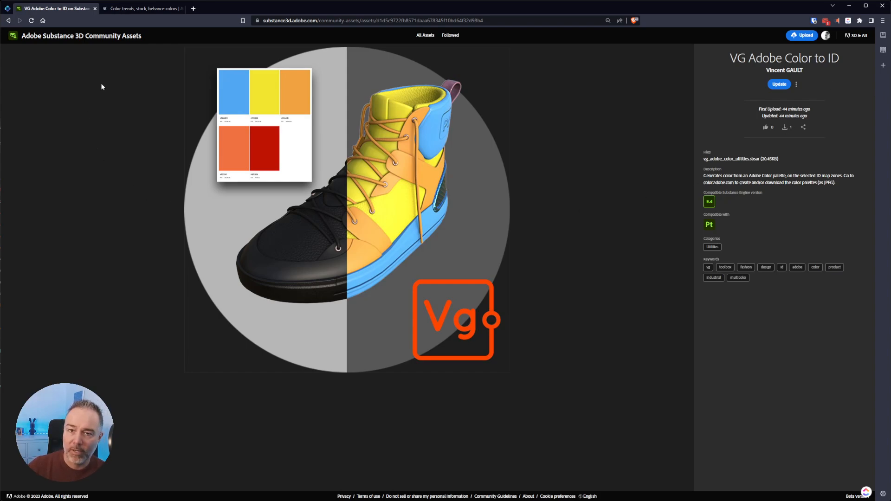
Switch to the Adobe Color trends page and examine the download options on the first Fashion palette
left_click(145, 9)
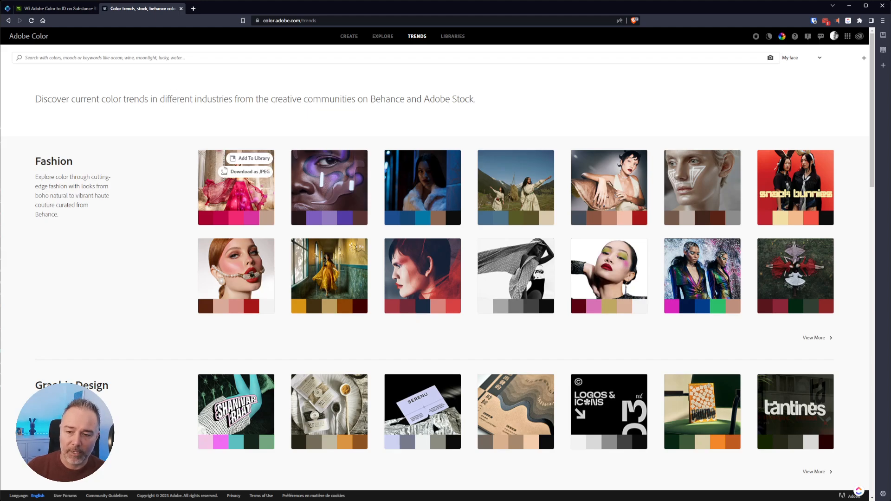
mouse_move(263, 169)
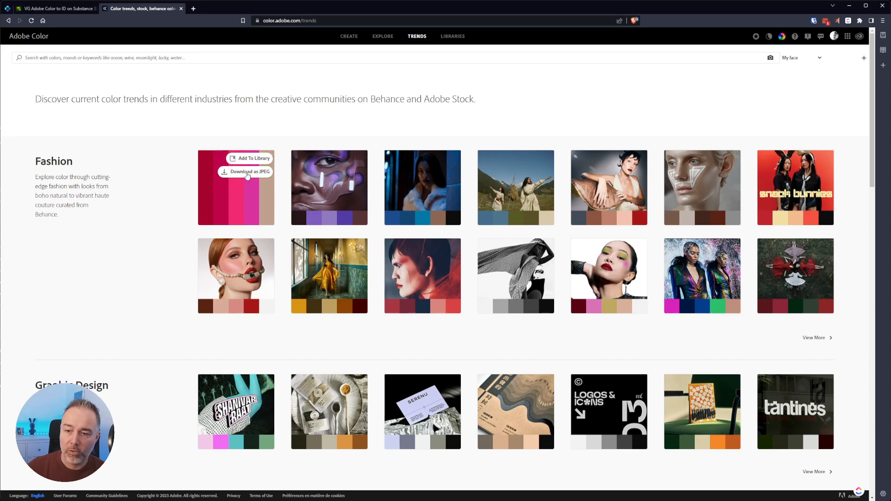
mouse_move(332, 174)
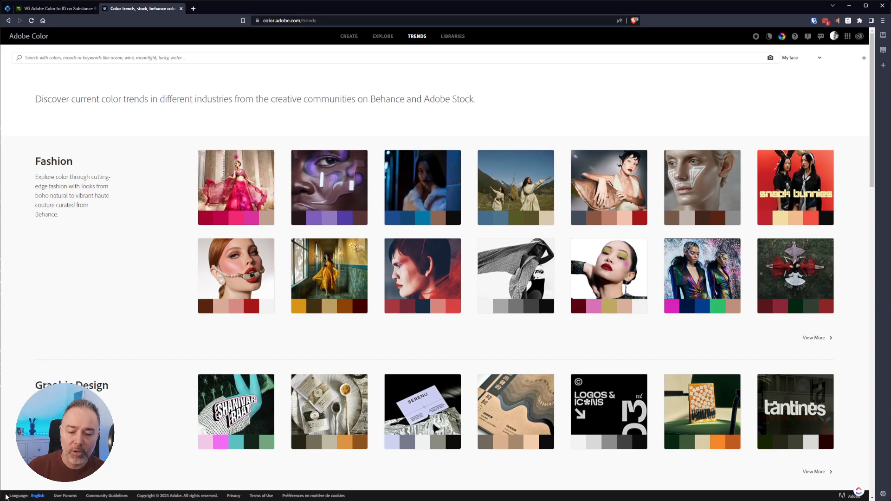
Switch to Substance 3D Painter and review the Adobe Color Palettes and VG Toolbox saved searches, ending on all assets
left_click(25, 499)
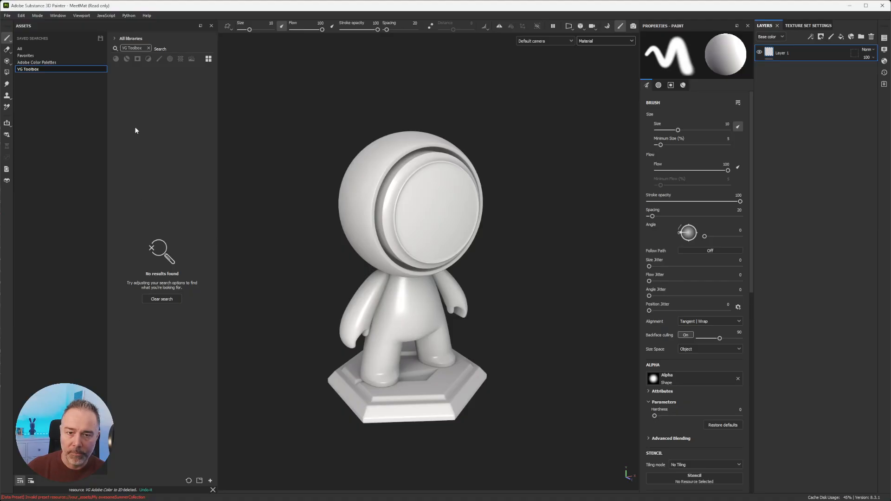
left_click(45, 62)
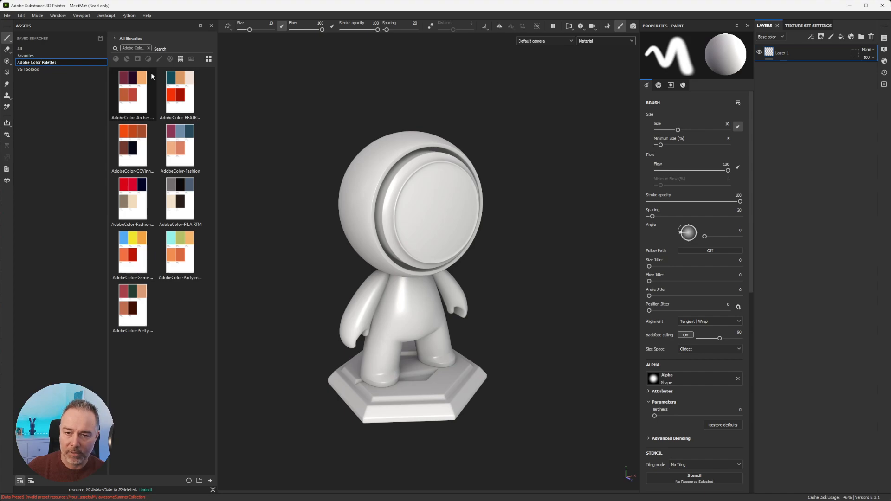
left_click(35, 70)
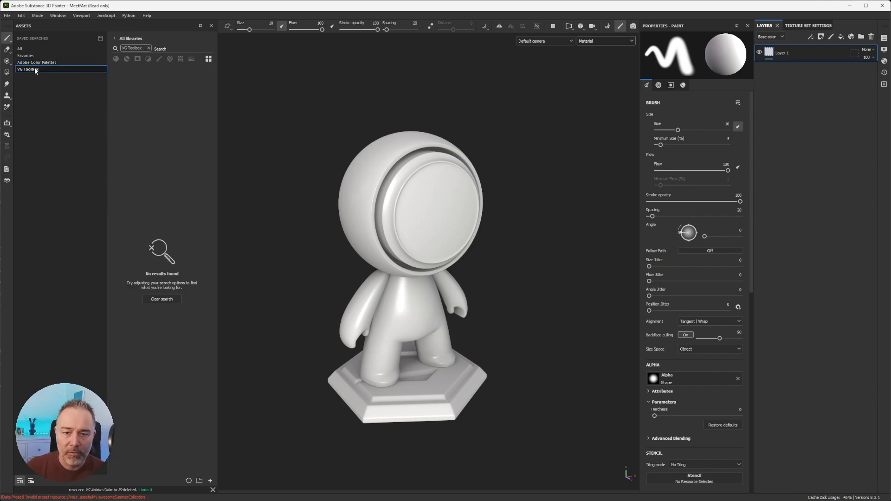
left_click(20, 49)
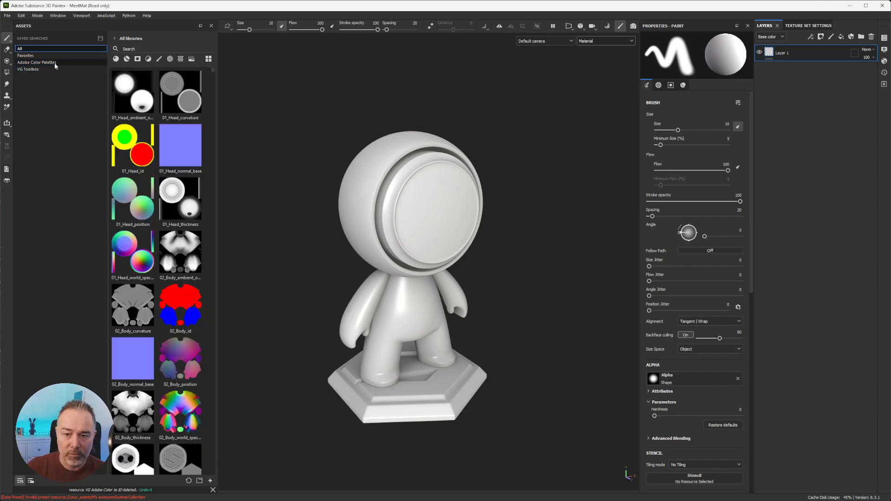
Import the VG_Adobe_Color_Utilites.sbsar file from the file explorer into the library 'your_assets'
key("alt+Tab")
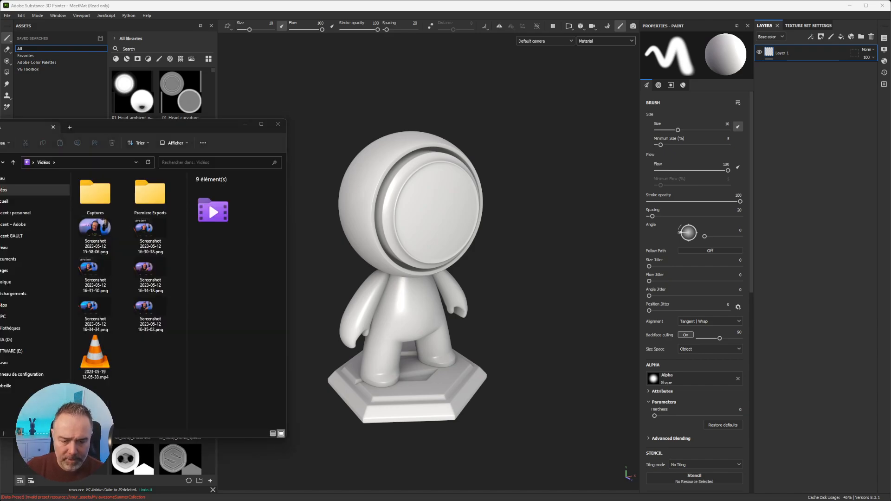
left_click_drag(152, 130, 93, 0)
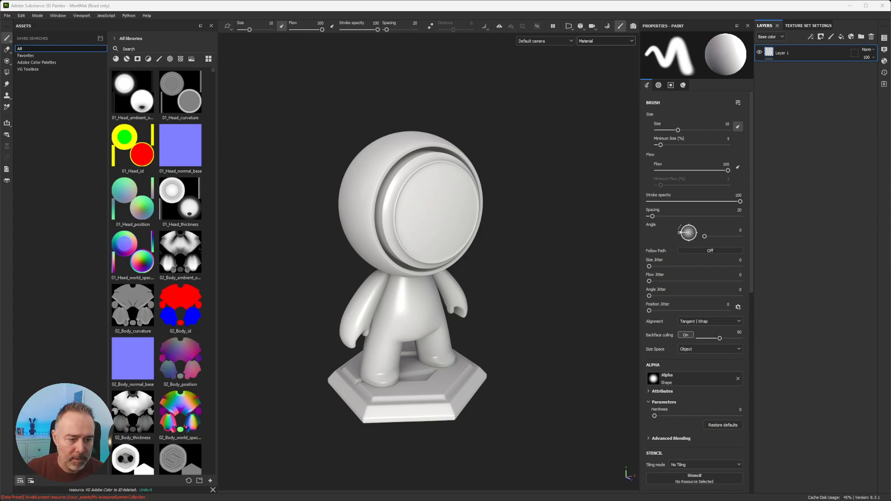
left_click_drag(0, 218, 166, 216)
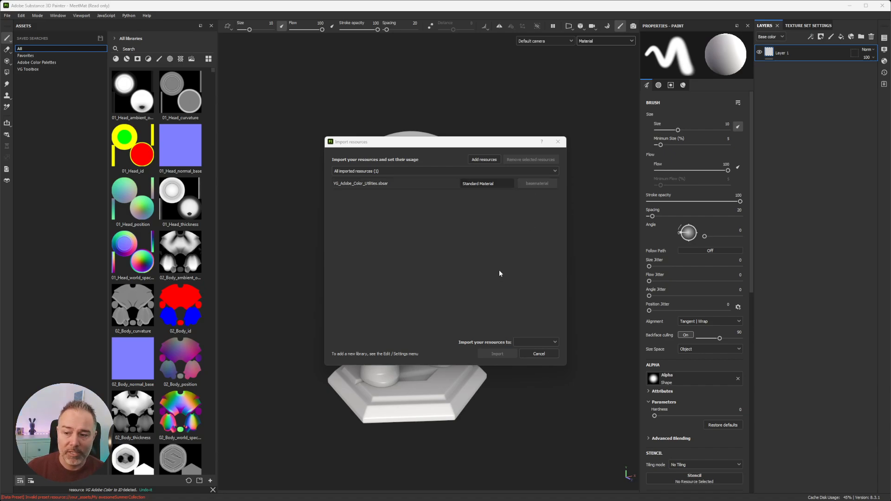
left_click(548, 342)
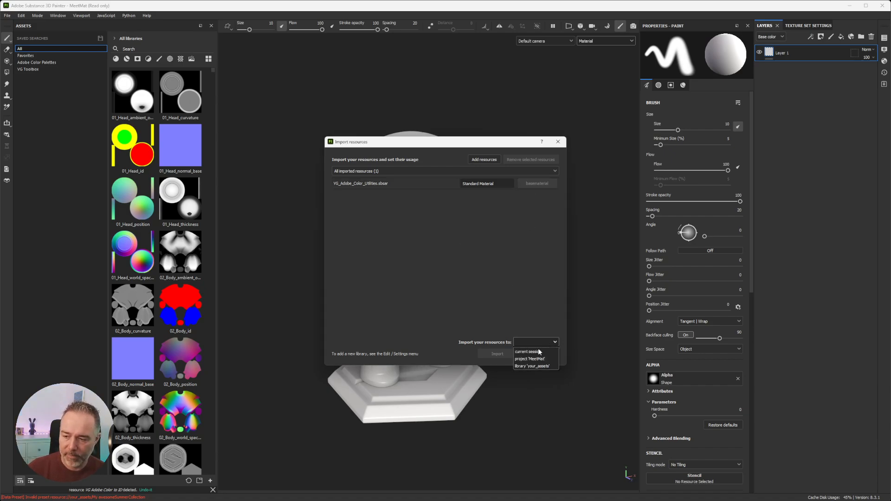
left_click(530, 366)
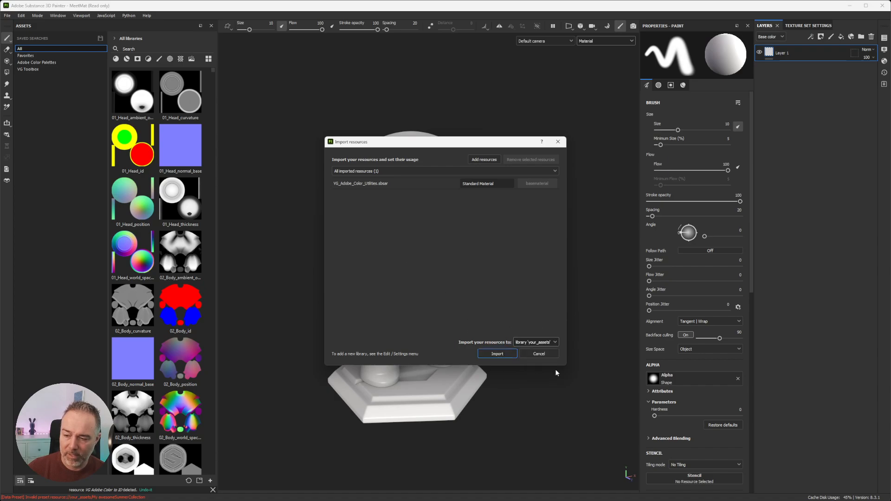
left_click(494, 353)
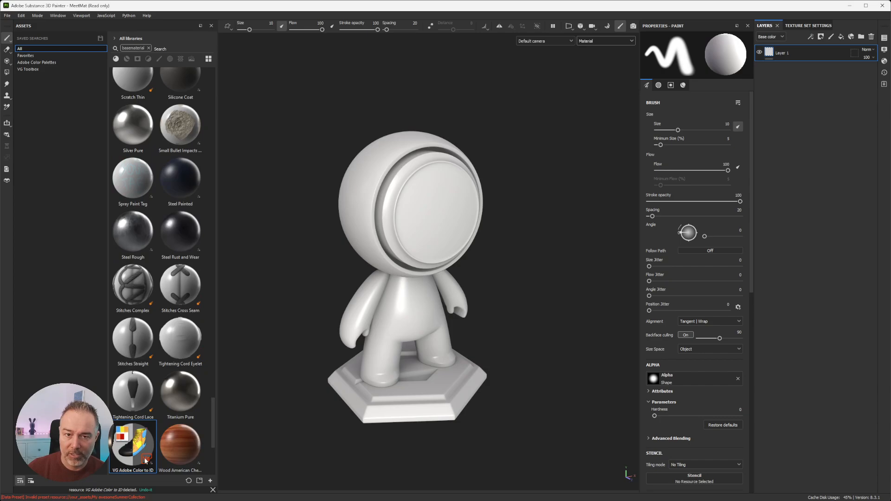
Apply the VG Adobe Color to ID material from the VG Toolbox saved search to the character's head as a fill layer
left_click(33, 71)
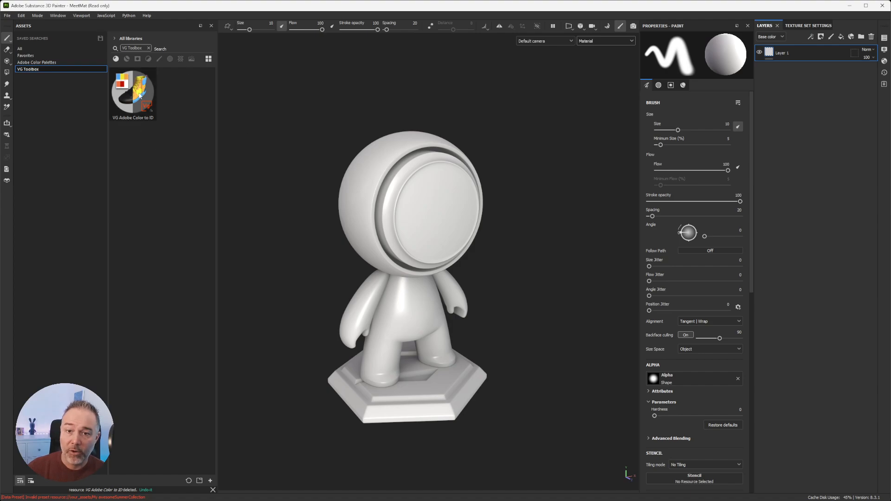
left_click_drag(129, 89, 411, 201)
middle_click_drag(412, 201, 397, 171, "alt")
scroll(380, 198, "down", 2)
left_click_drag(397, 170, 395, 185, "alt")
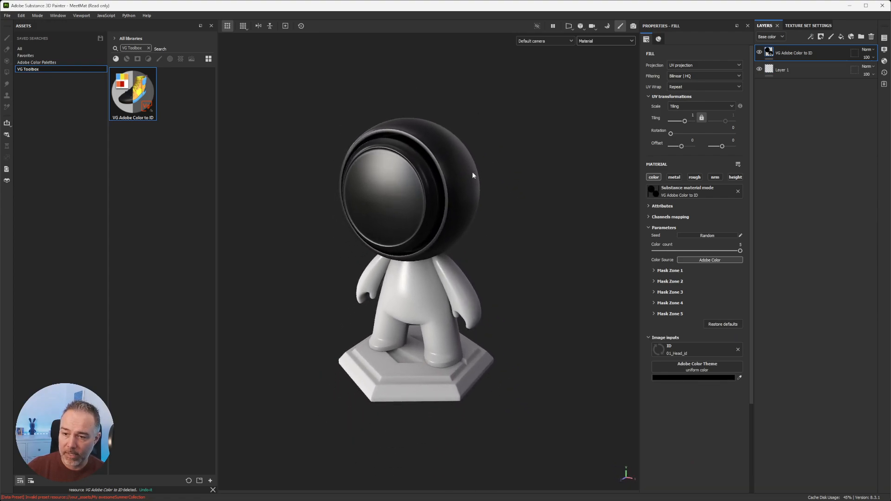
Assign the AdobeColor-Arches palette from the Adobe Color Palettes saved search to the fill's Adobe Color Theme image input
left_click(51, 62)
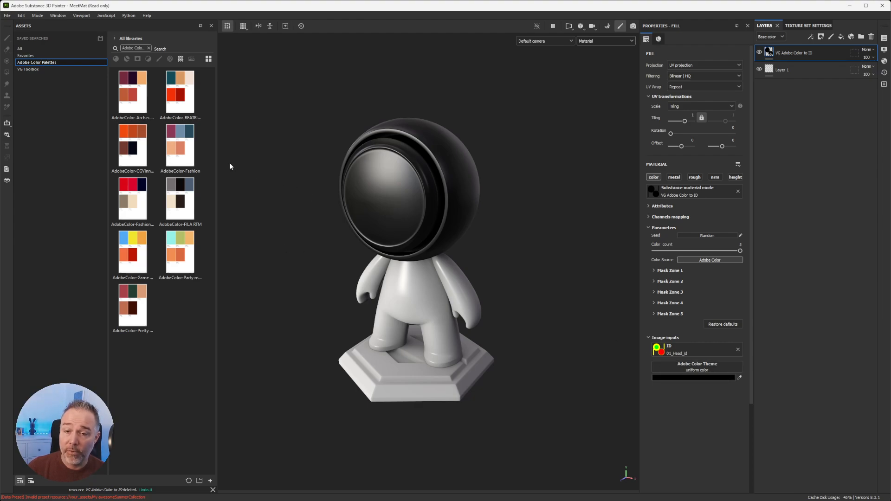
left_click_drag(127, 89, 683, 370)
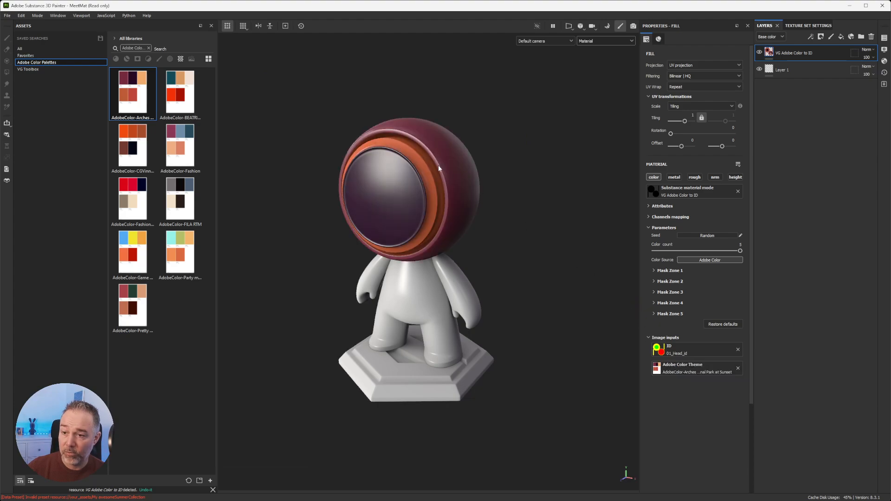
scroll(404, 157, "up", 4)
scroll(428, 179, "down", 2)
left_click_drag(423, 179, 382, 190, "alt")
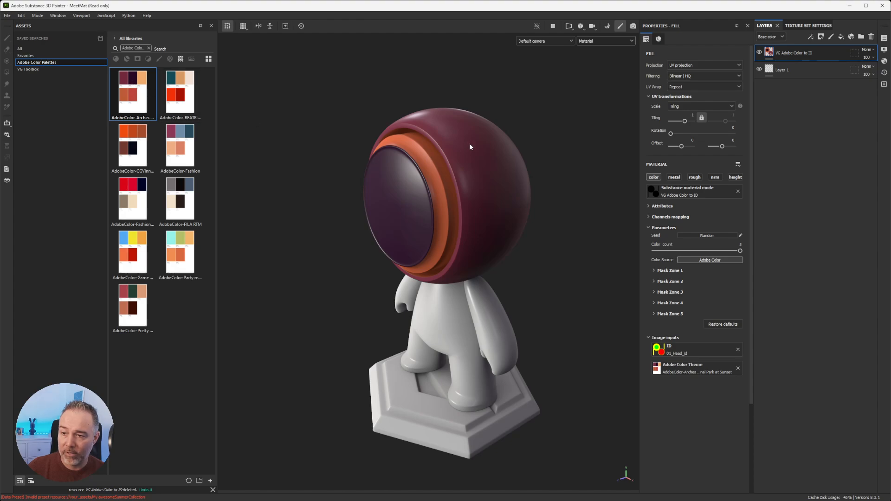
scroll(477, 173, "up", 3)
mouse_move(475, 187)
left_mouse_down("alt")
mouse_move(467, 178)
mouse_move(473, 192)
left_mouse_up("alt")
scroll(473, 195, "down", 2)
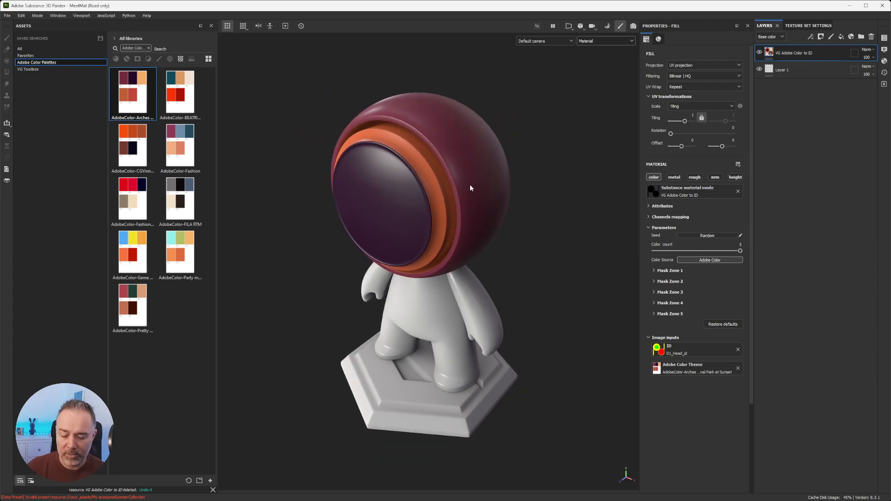
Display the ID mesh map on the model and cycle through the other mesh maps back to ID
left_click(632, 42)
scroll(600, 87, "down", 2)
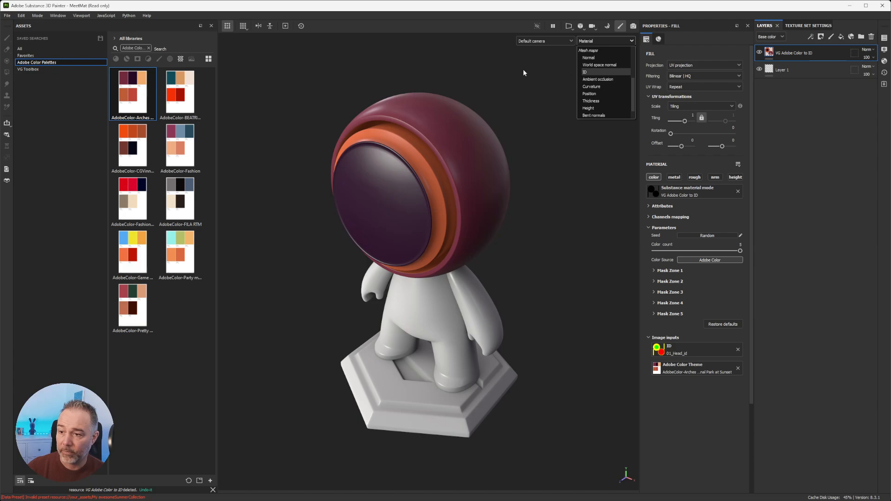
left_click(497, 71)
key("b")
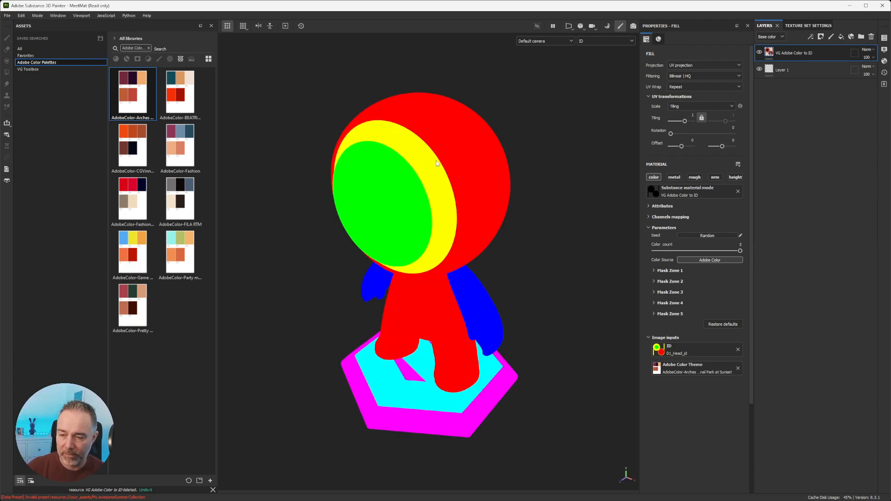
key("b")
key("b")
key("b")
key("b")
key("b")
key("b")
key("b")
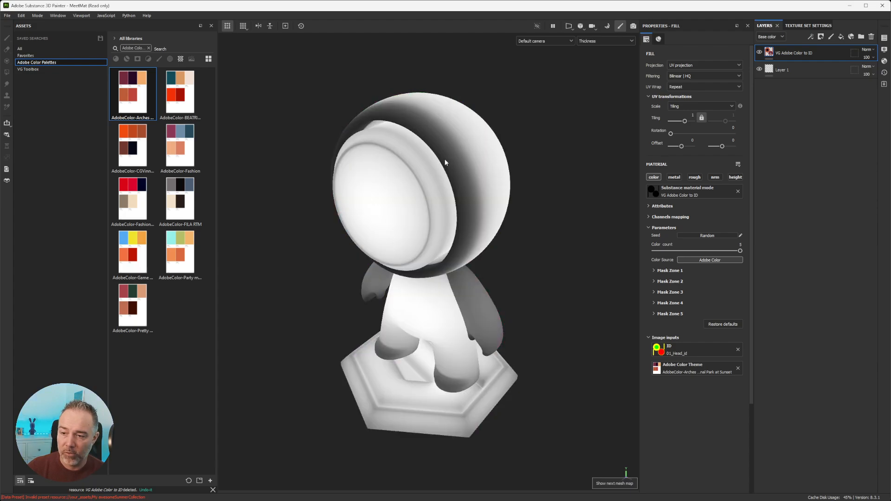
key("b")
key("b")
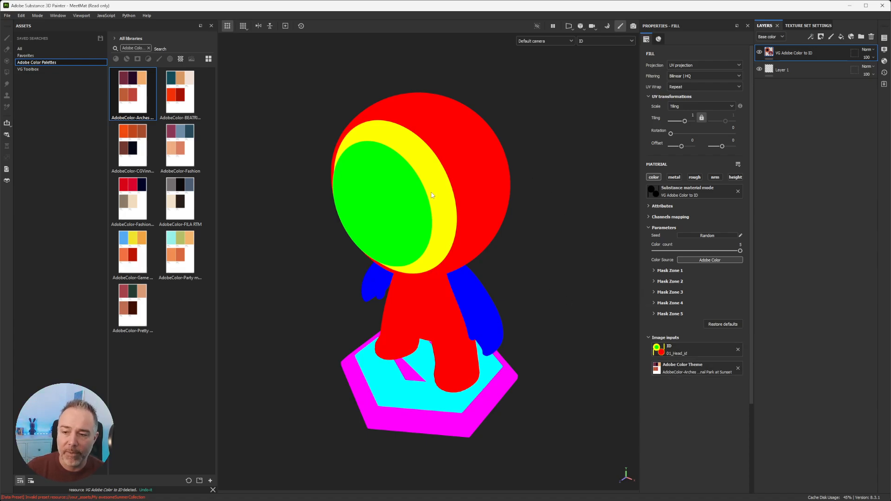
Examine the ID colour zones on the head and return the viewport to the Material display
mouse_move(432, 186)
middle_mouse_down()
mouse_move(444, 193)
mouse_move(437, 181)
middle_mouse_up()
left_click_drag(436, 180, 419, 204, "alt")
scroll(419, 205, "up", 2)
scroll(457, 187, "up", 2)
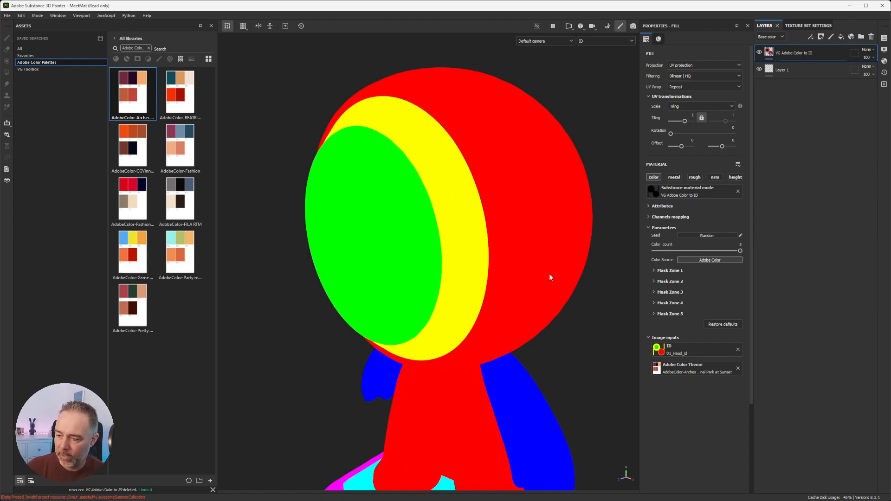
middle_click_drag(549, 274, 537, 258, "alt")
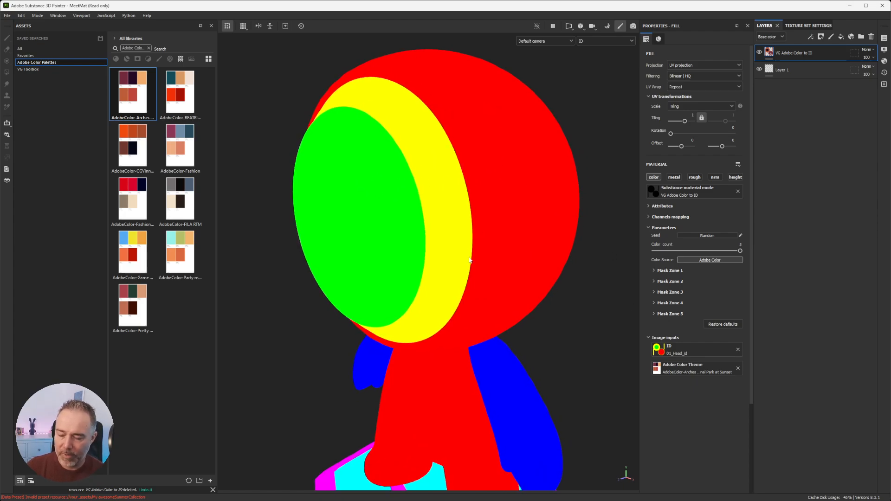
key("m")
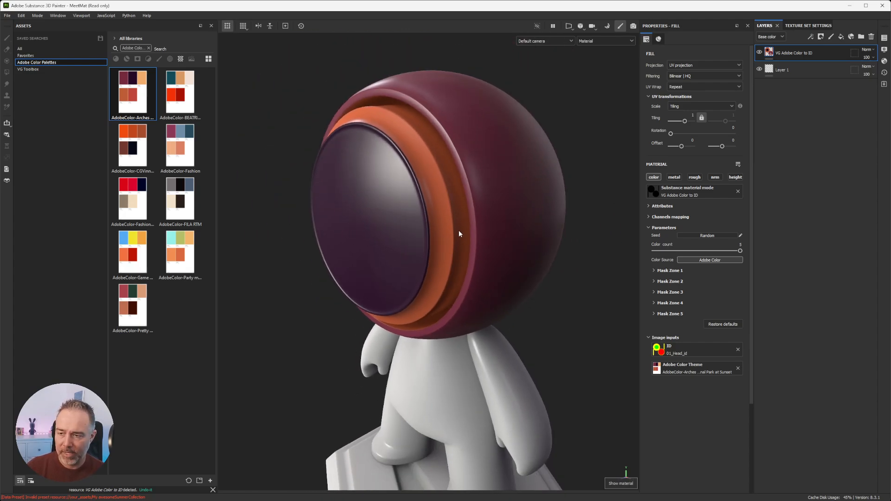
left_click_drag(458, 233, 369, 235, "alt")
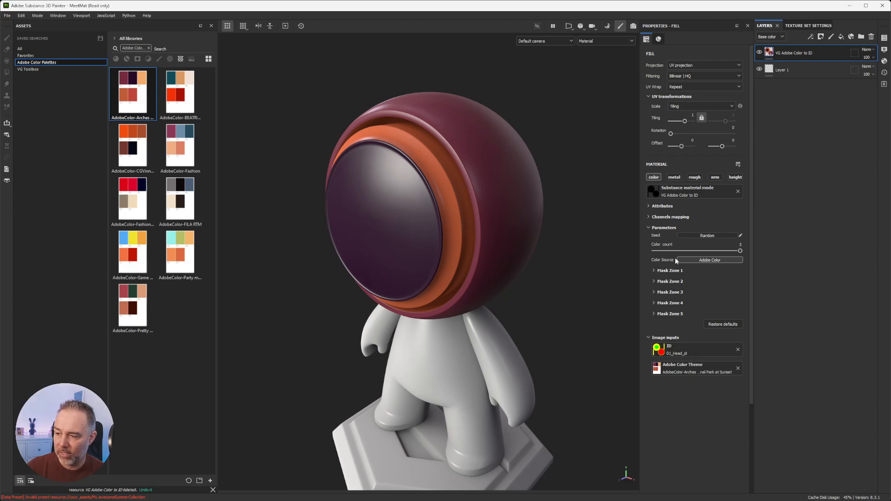
Set the fill's Color count to 3 and expand the settings of Mask Zones 1, 2 and 3
left_click_drag(741, 252, 644, 248)
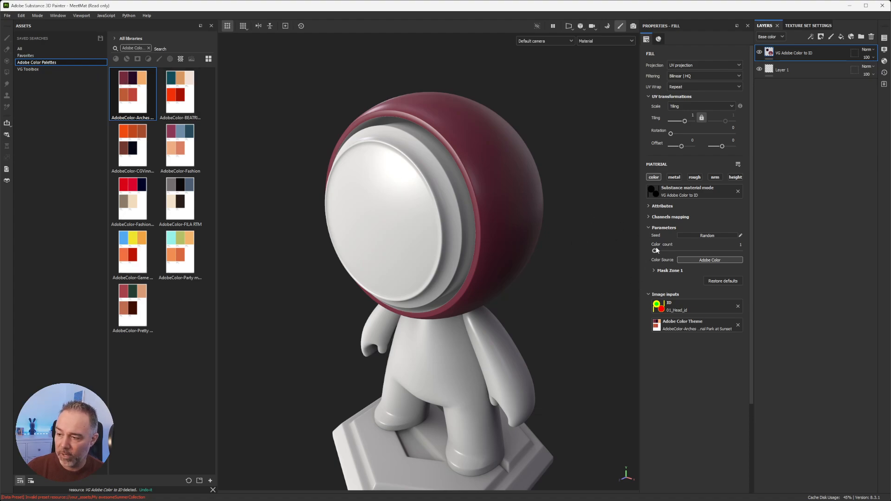
left_click_drag(655, 250, 692, 253)
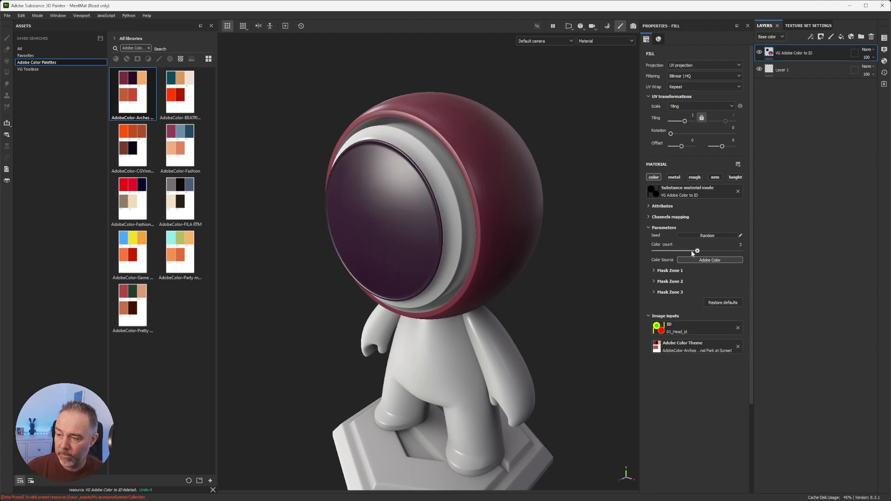
left_click(654, 269)
left_click(653, 269)
left_click(653, 281)
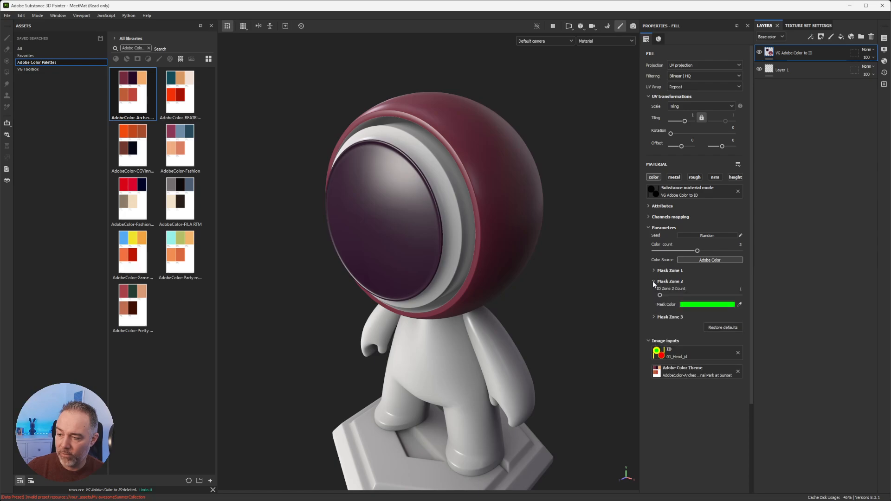
left_click(653, 281)
left_click(653, 270)
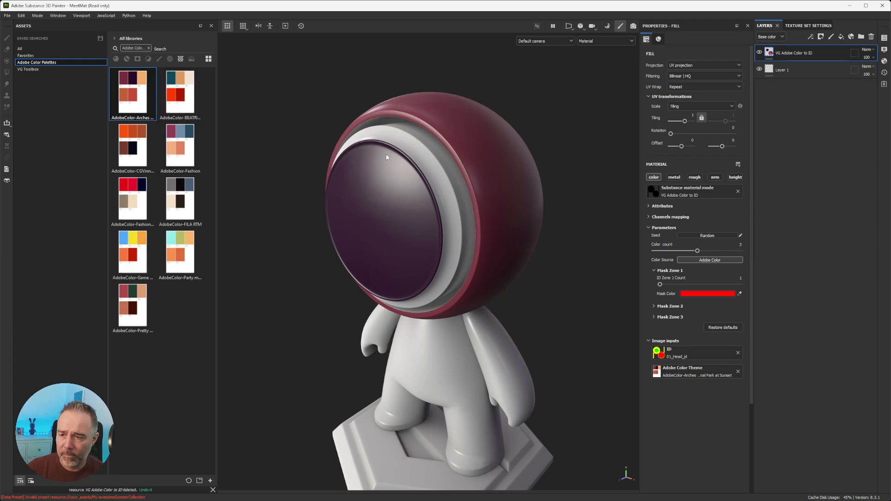
left_click(653, 306)
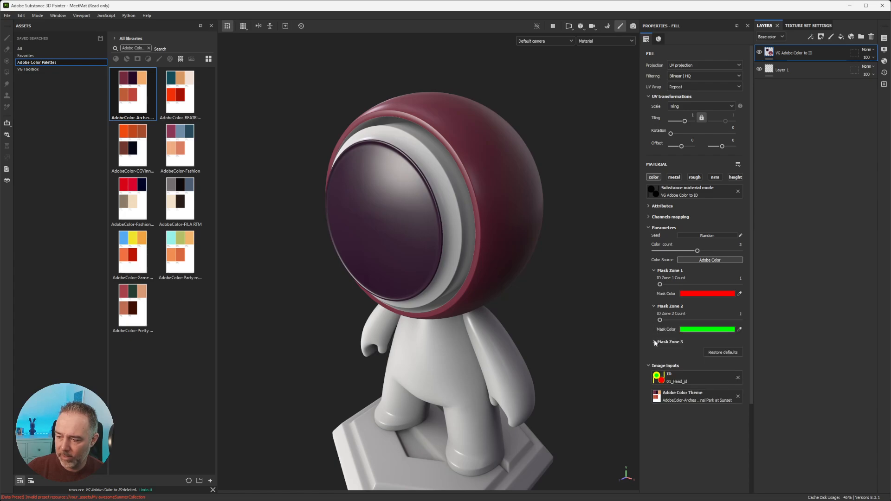
left_click(654, 342)
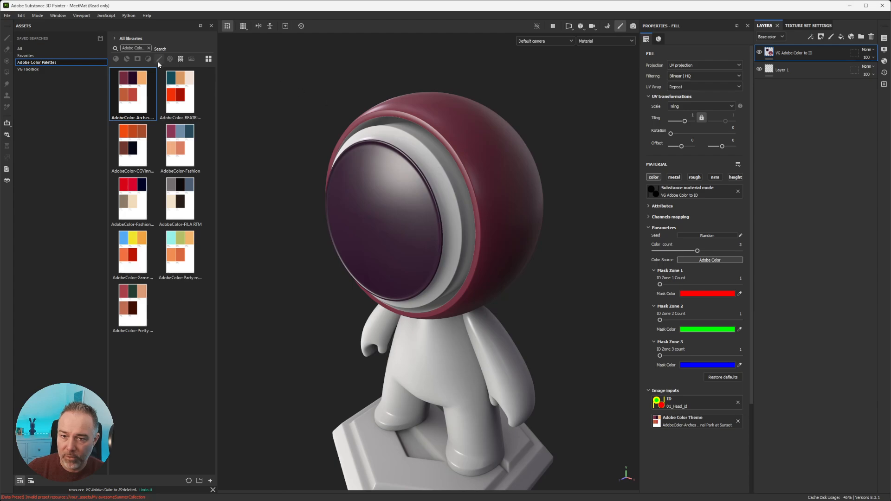
Sample the yellow ring on the head's ID map as Mask Zone 3's Mask Color and check it in the Material display
mouse_move(141, 82)
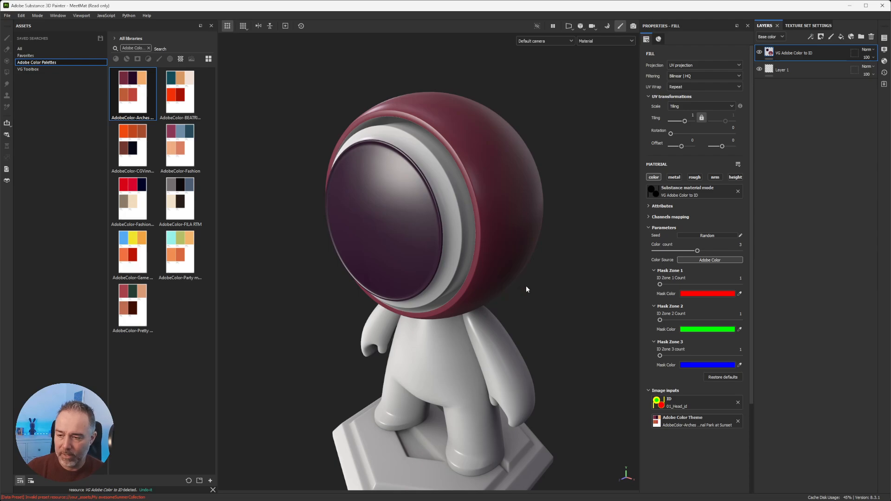
key("b")
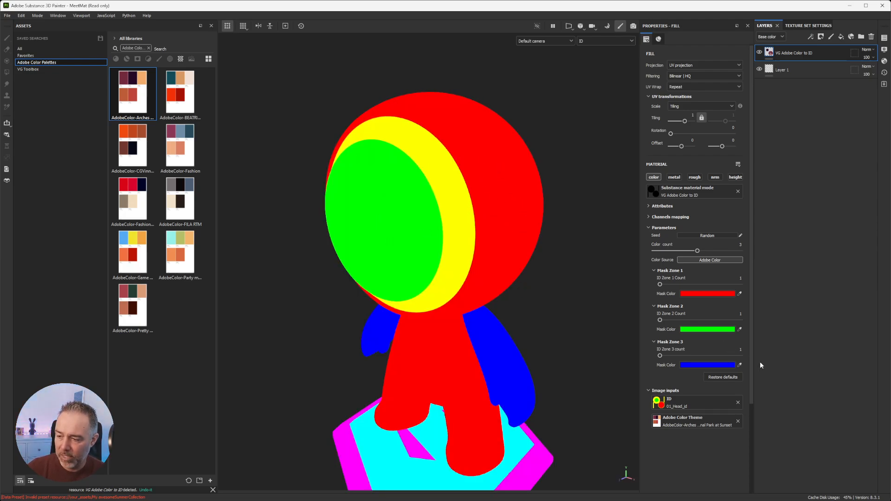
left_click(740, 364)
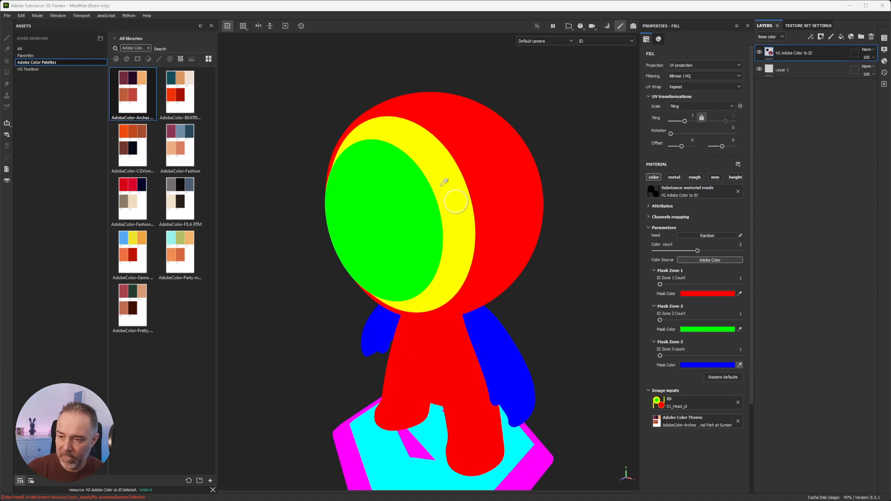
left_click(446, 183)
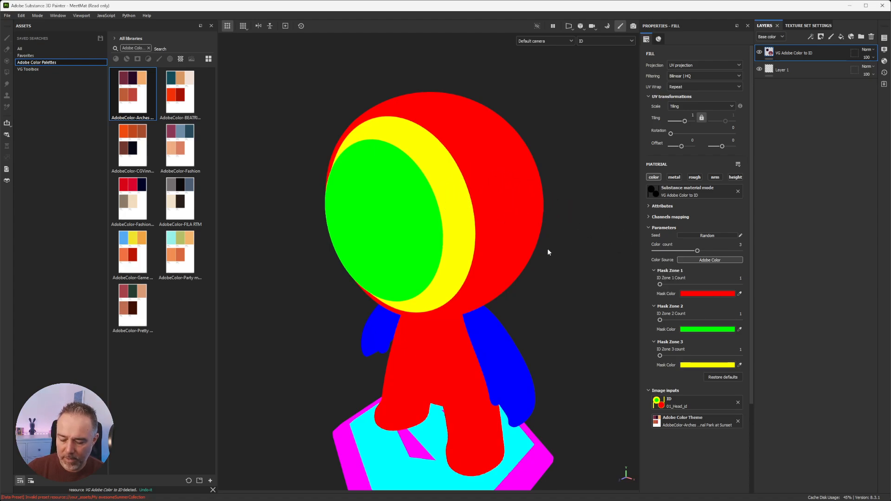
key("m")
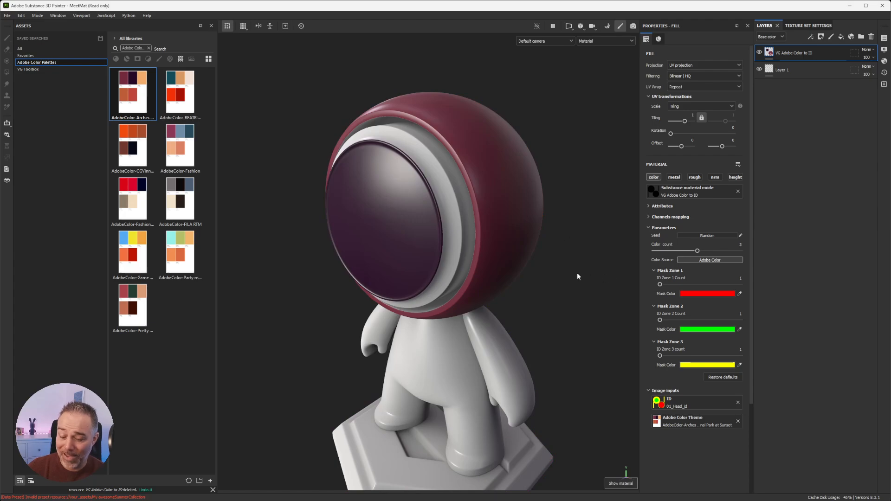
key("b")
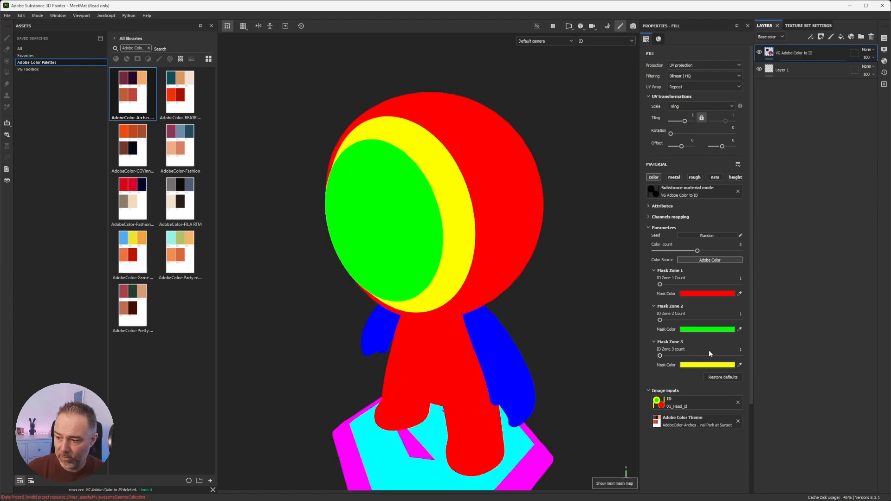
left_click(738, 364)
left_click(458, 217)
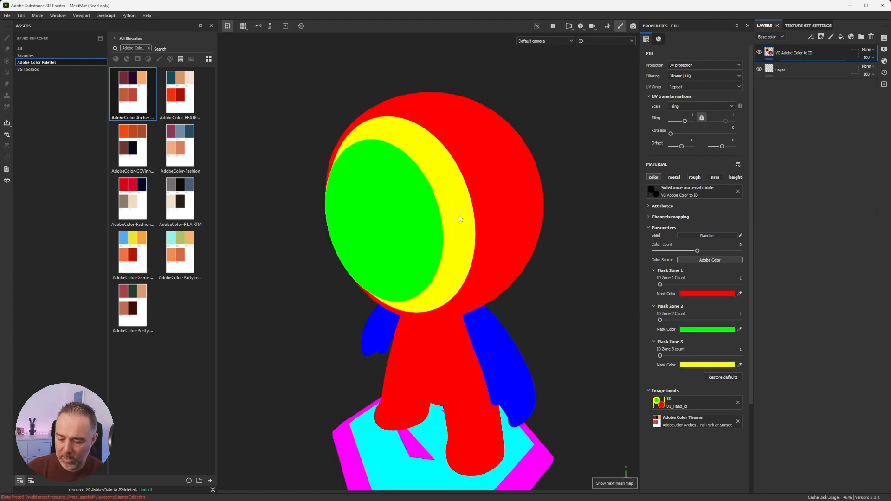
key("m")
left_click_drag(466, 216, 411, 207, "alt")
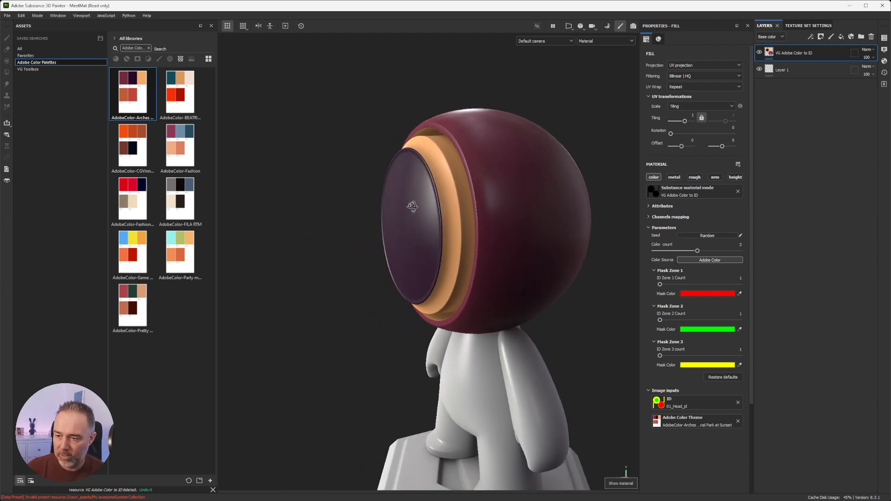
right_click_drag(411, 207, 462, 207, "alt")
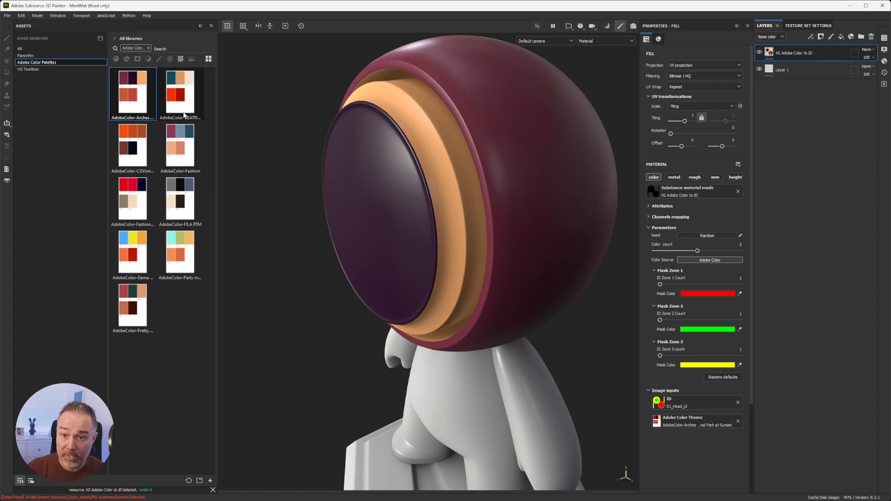
Replace the fill's Adobe Color Theme image input with the AdobeColor-Game Design palette and inspect the recoloured head
left_click_drag(132, 253, 691, 422)
left_click_drag(421, 227, 483, 188, "alt")
scroll(455, 209, "up", 3)
scroll(455, 209, "down", 3)
scroll(483, 188, "up", 3)
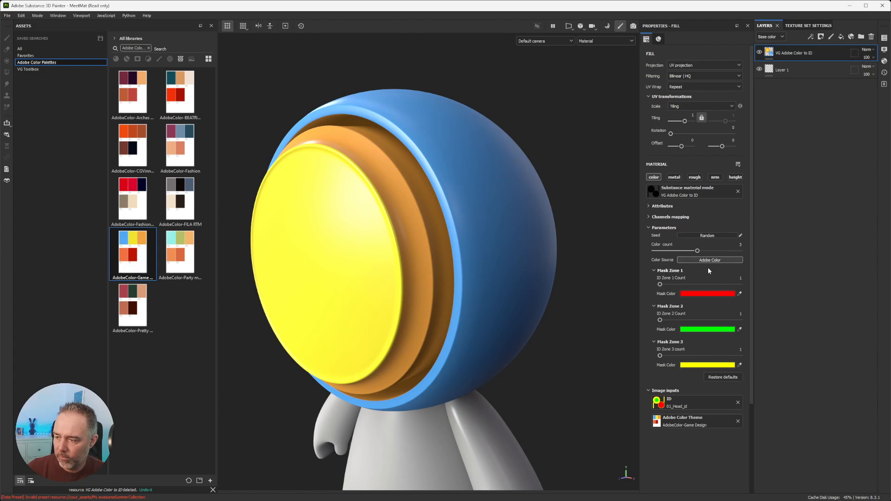
Set ID Zone 1 Count to 2, sample the green visor from the ID map as Mask Color 2, and return to the Material display
mouse_move(696, 252)
left_mouse_down()
mouse_move(683, 254)
mouse_move(694, 253)
left_mouse_up()
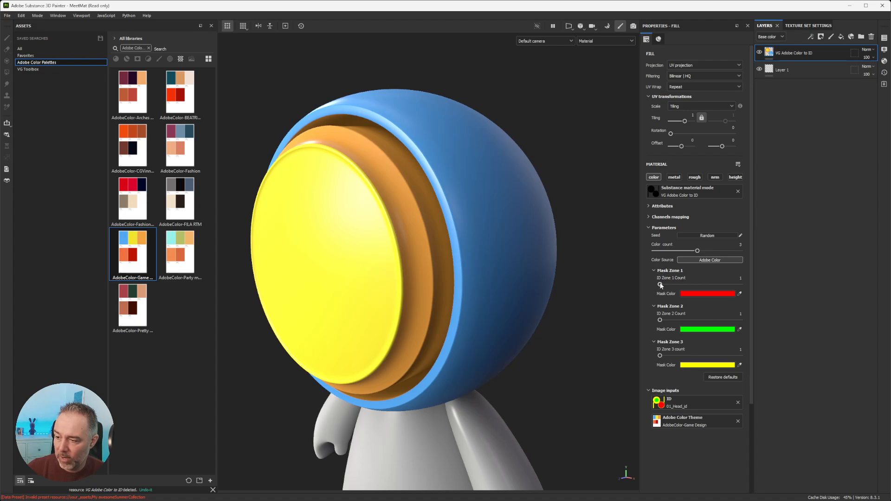
left_click(669, 284)
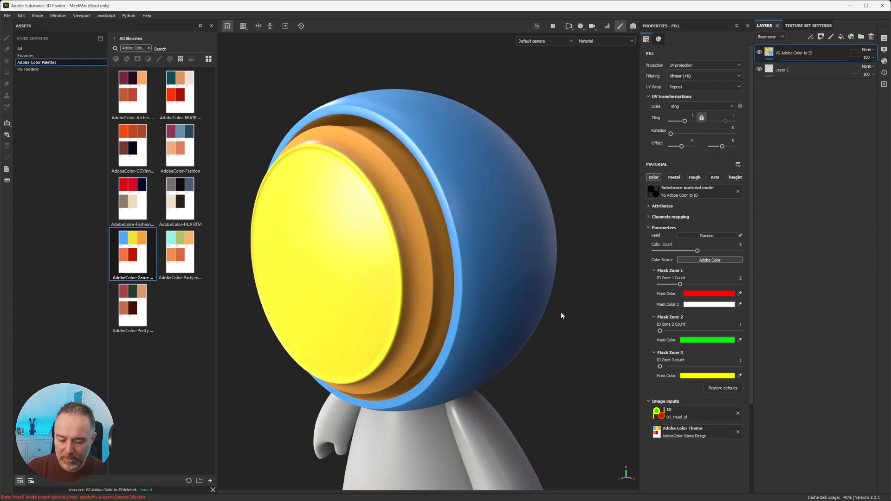
key("b")
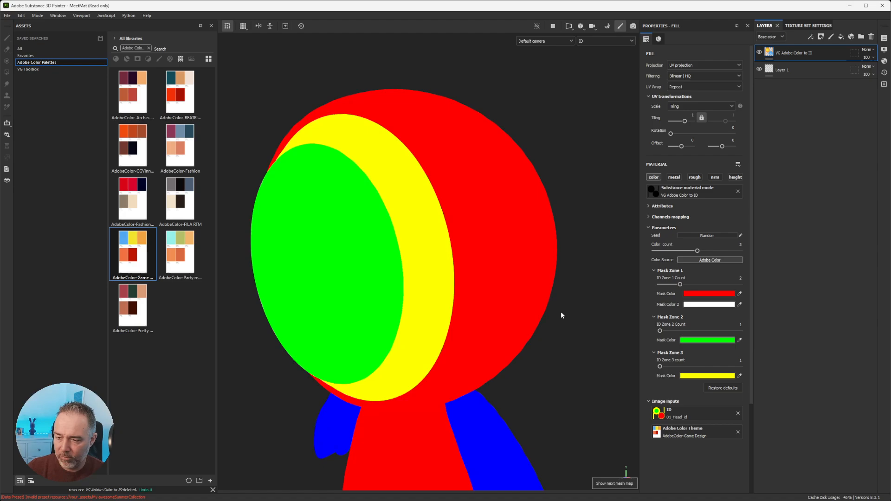
left_click(740, 304)
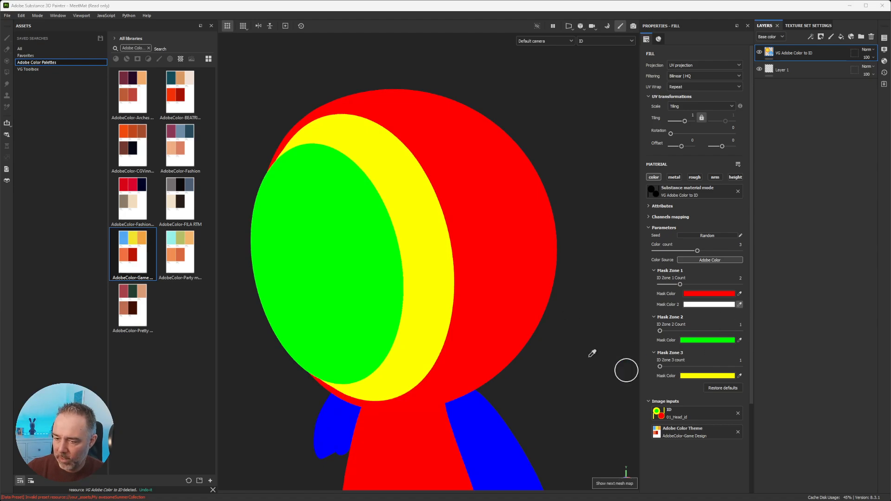
left_click(332, 261)
key("m")
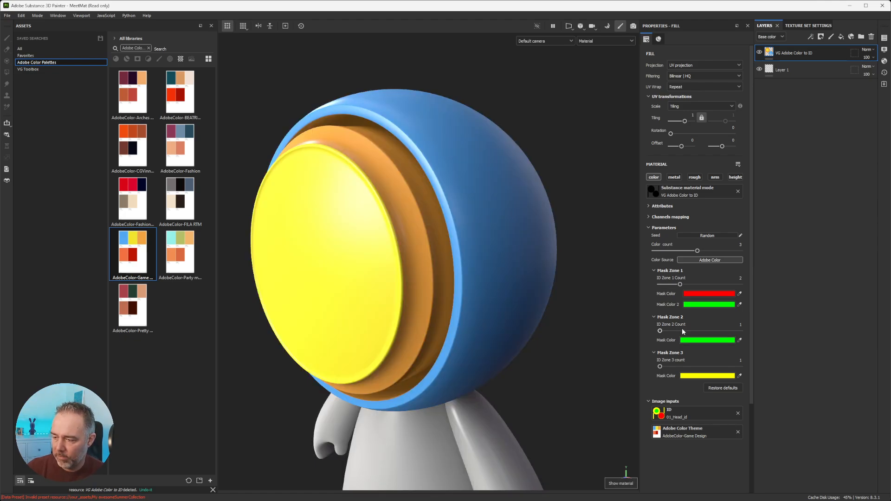
Set Mask Zone 2's Mask Color to white and check the visor against the ID map and in the Material display
left_click(739, 340)
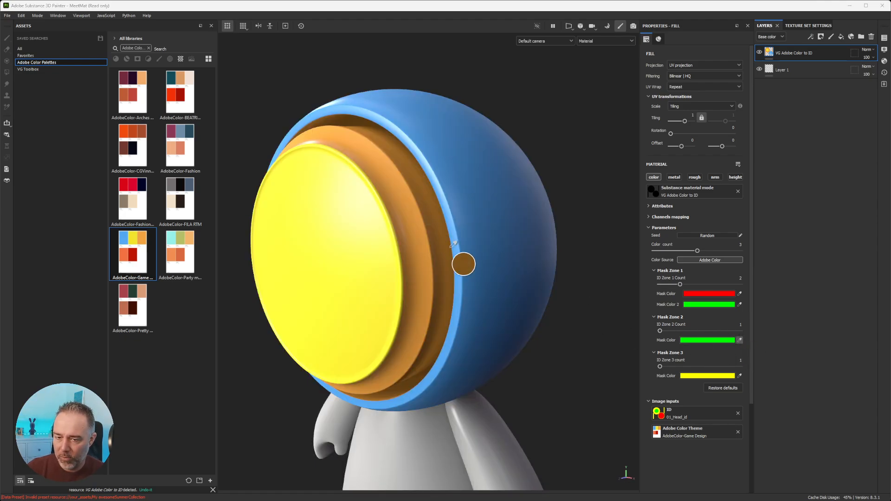
left_click(724, 340)
left_click(723, 340)
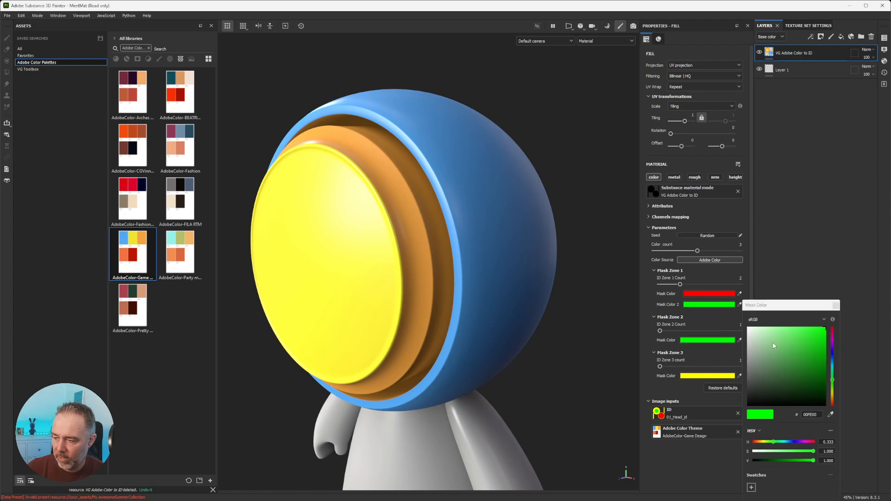
left_click_drag(774, 345, 719, 308)
left_click(835, 305)
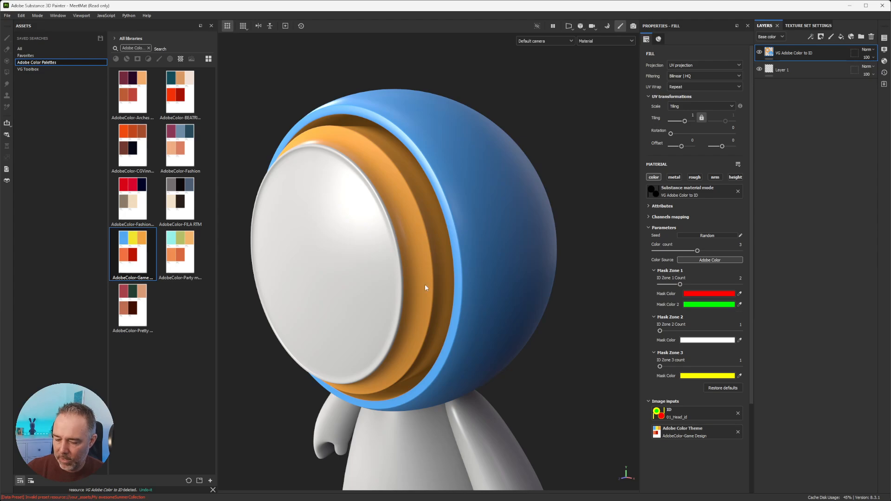
key("b")
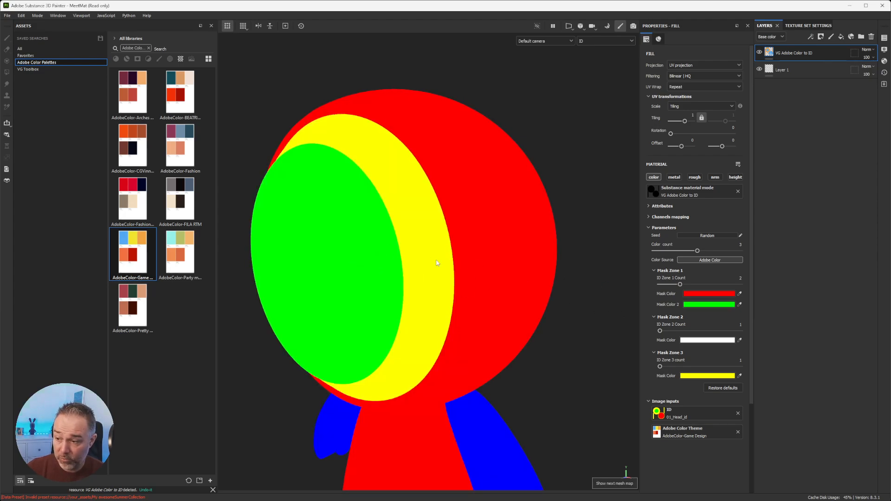
key("m")
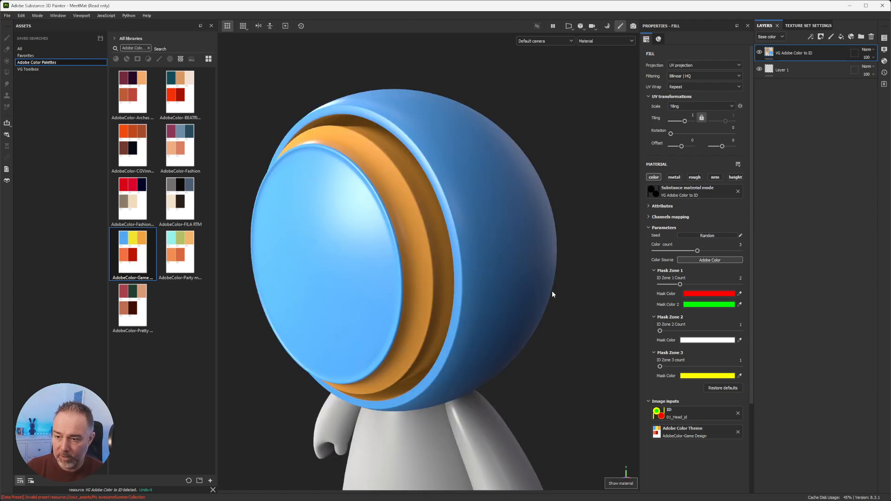
left_click_drag(552, 290, 411, 246, "alt")
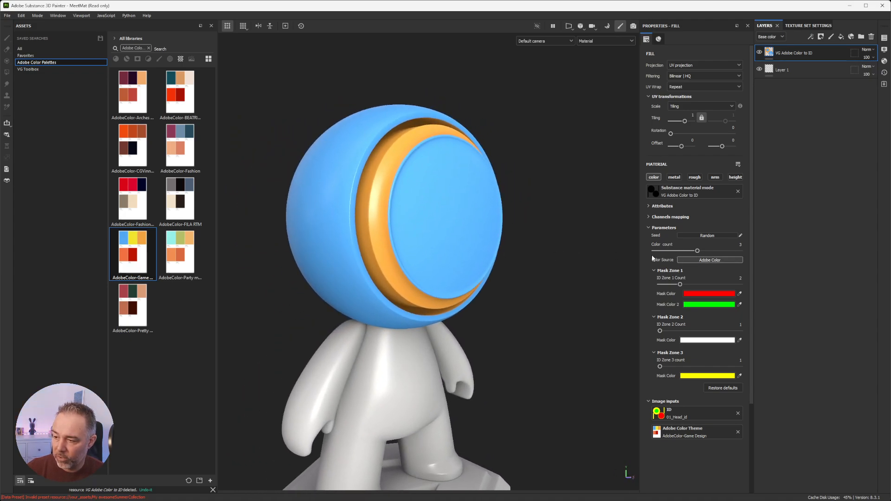
Switch the fill's Color Source to Manual Color Selection and set Color Zone 1 to light green ADFF80
left_click(708, 260)
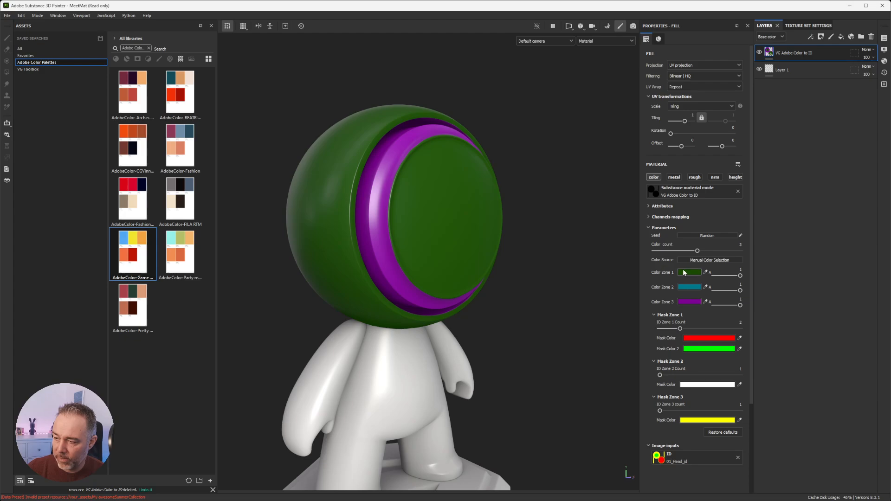
middle_click_drag(462, 218, 477, 247, "alt")
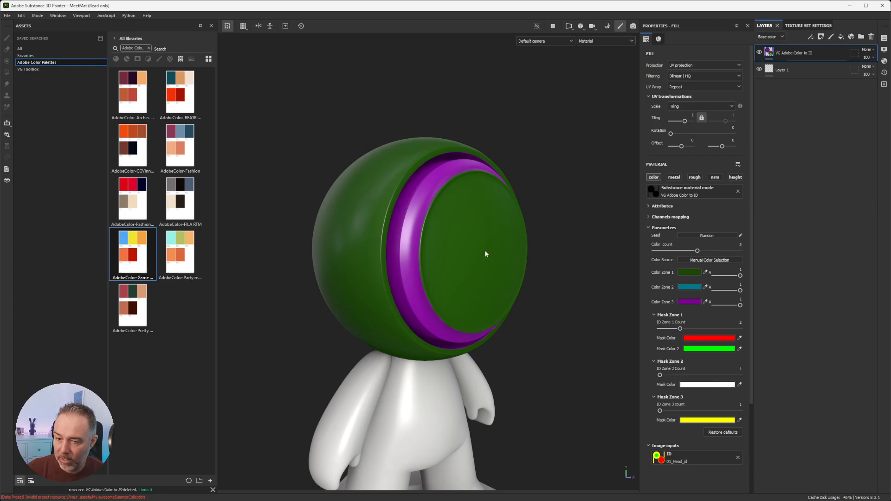
left_click(691, 272)
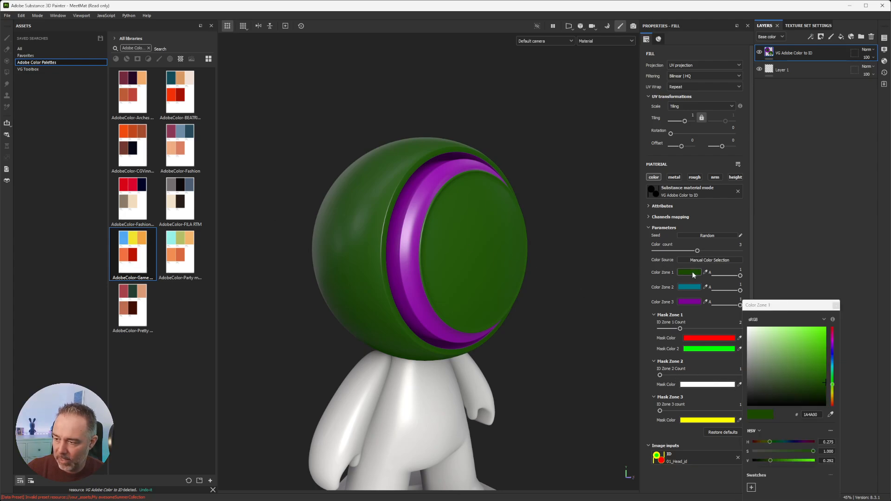
mouse_move(784, 331)
left_mouse_down()
mouse_move(813, 357)
mouse_move(801, 333)
mouse_move(786, 328)
left_mouse_up()
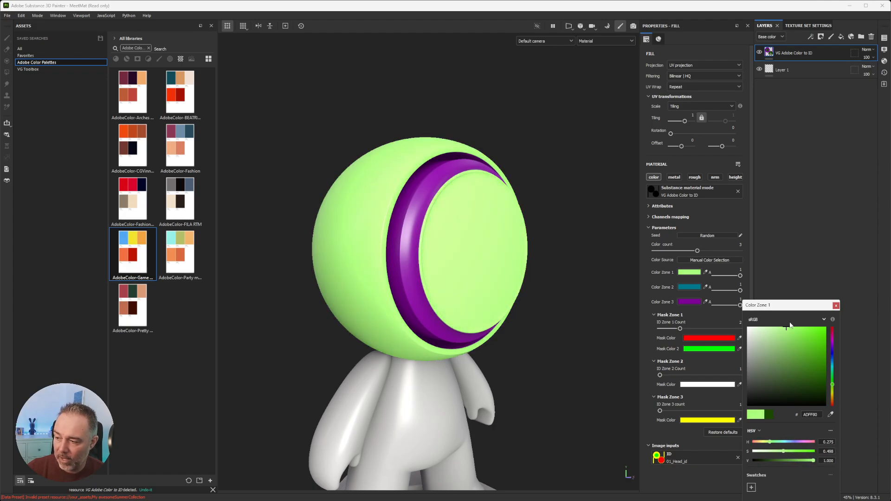
left_click(835, 306)
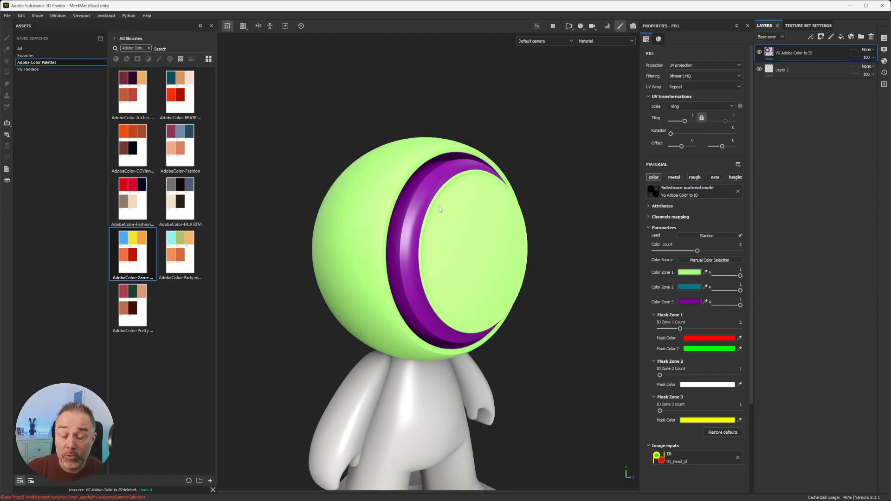
left_click_drag(440, 210, 437, 231, "alt")
scroll(464, 237, "up", 3)
scroll(467, 238, "down", 3)
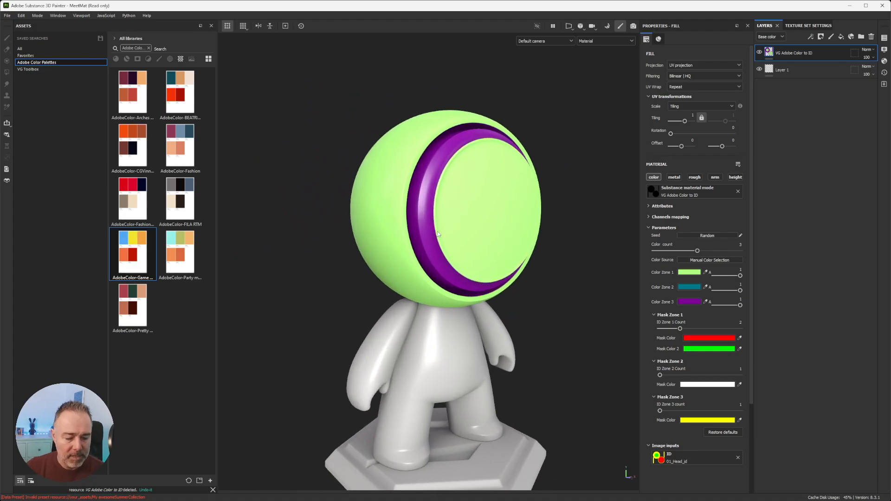